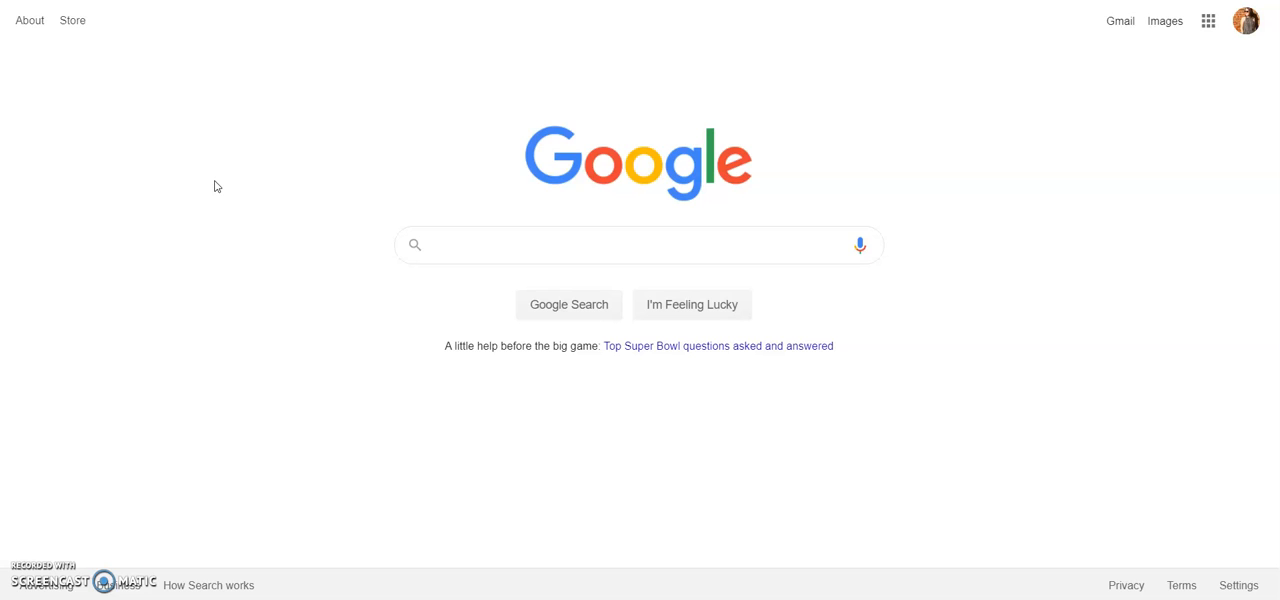
- Open Google Calendar from the Google apps on the search home page
{"action": "left_click", "coordinate": [226, 162]}
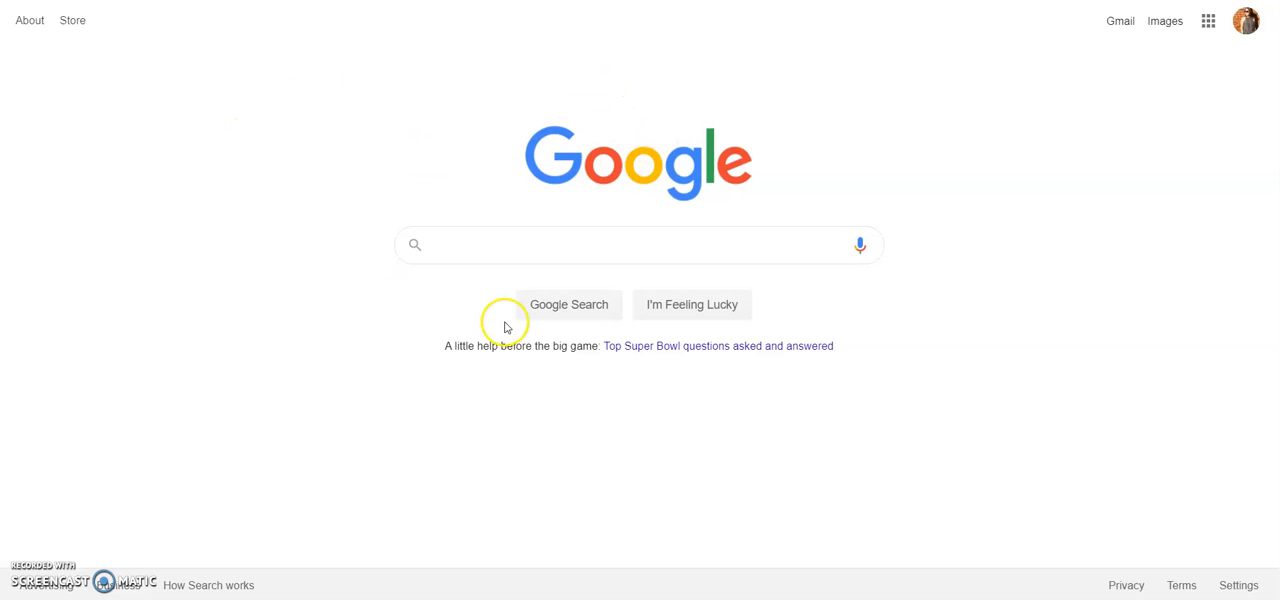
{"action": "left_click", "coordinate": [1209, 24]}
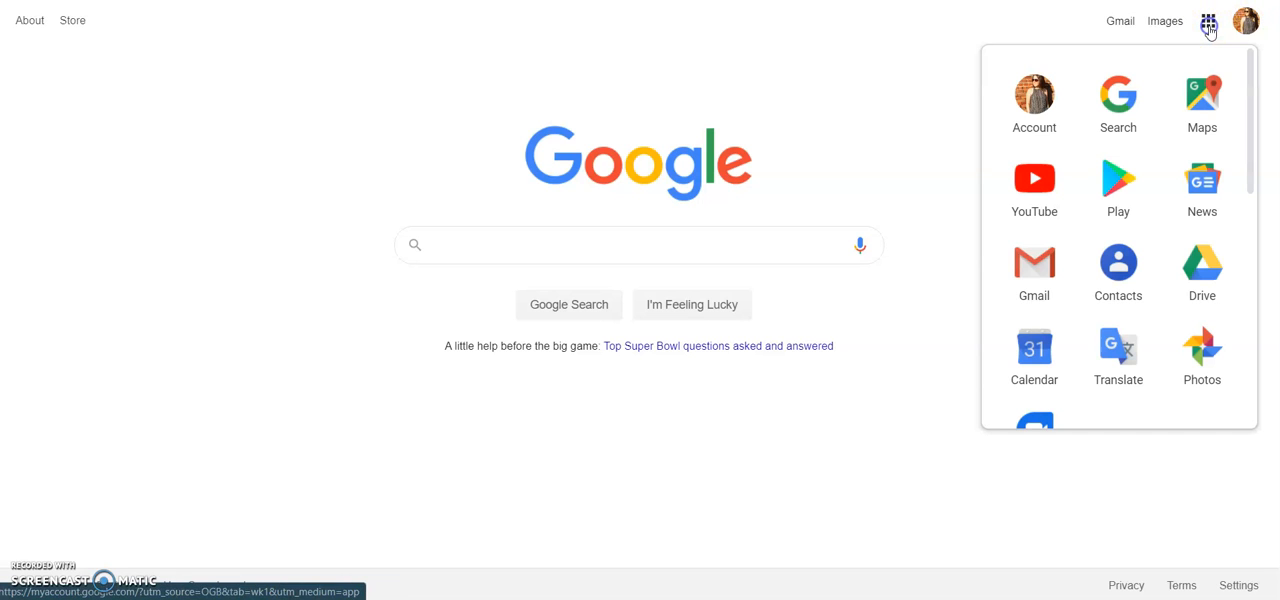
{"action": "left_click", "coordinate": [1036, 352]}
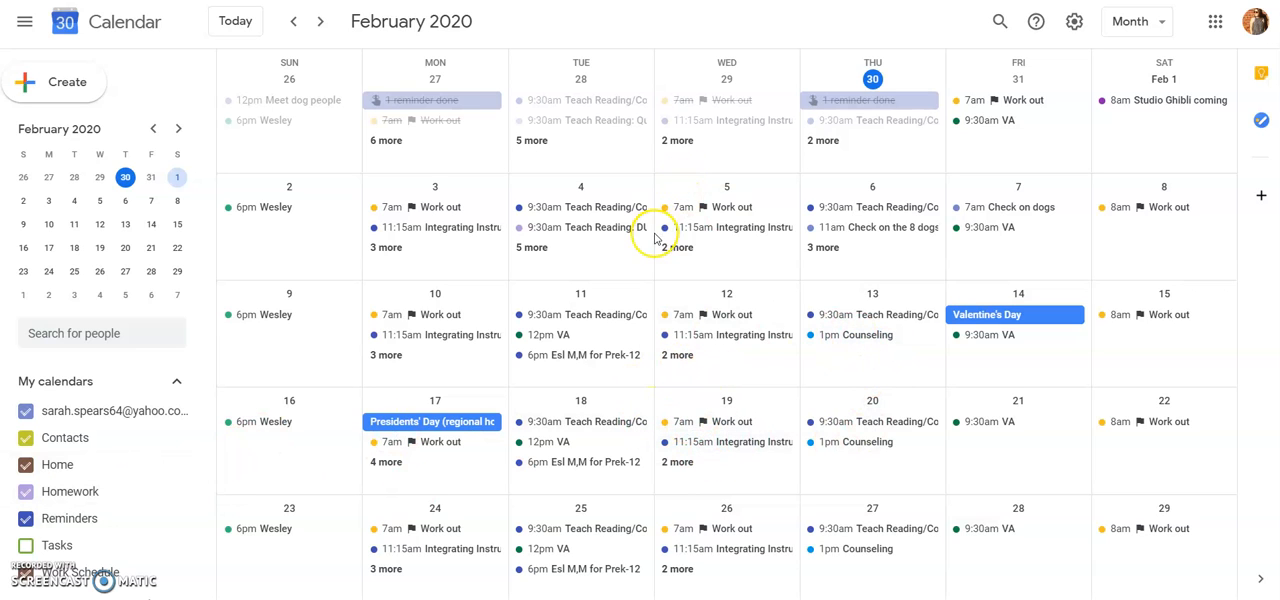
- Fill in a new calendar named Test and leave the form without creating it
{"action": "scroll", "coordinate": [145, 450], "scroll_direction": "down", "scroll_amount": 2}
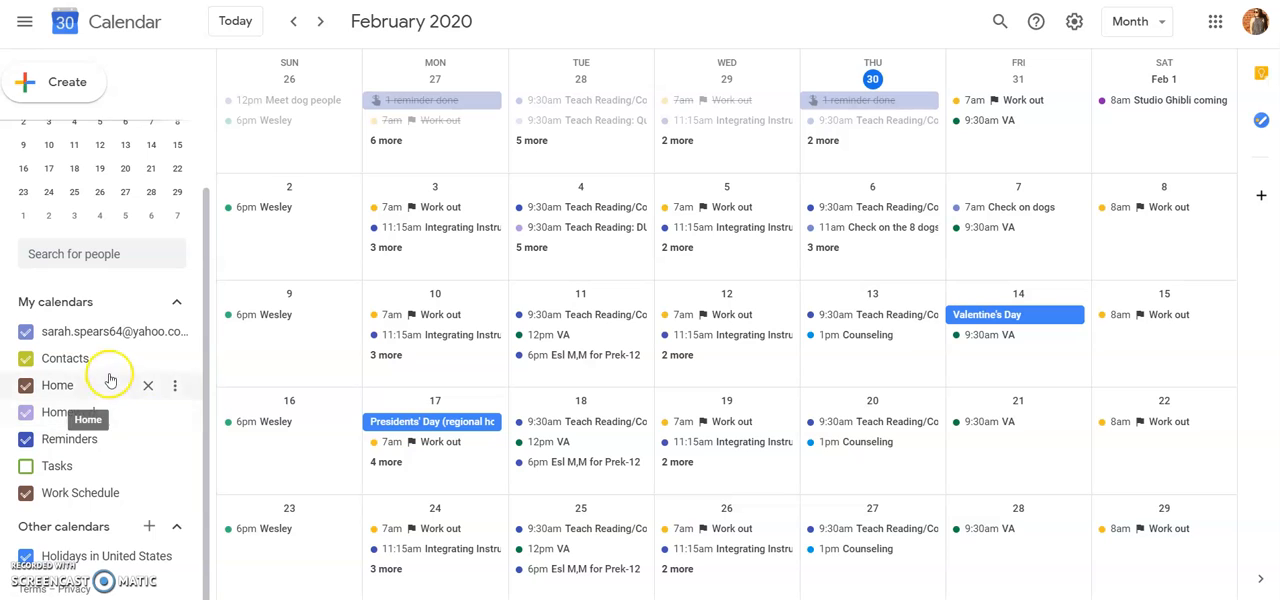
{"action": "left_click", "coordinate": [147, 527]}
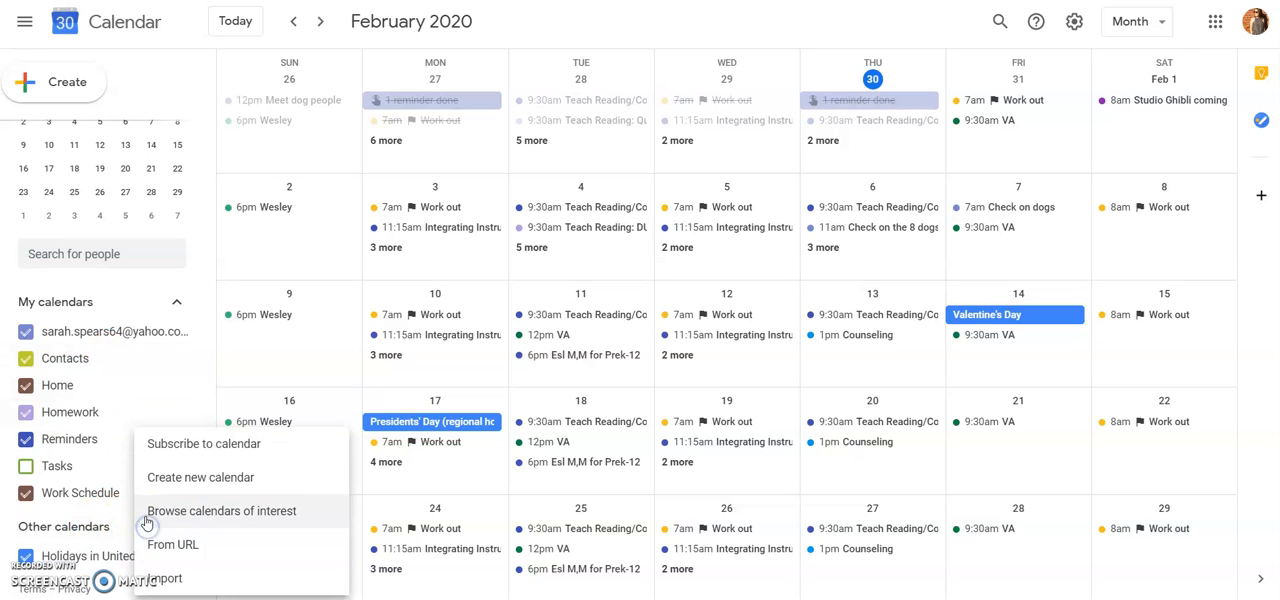
{"action": "left_click", "coordinate": [208, 478]}
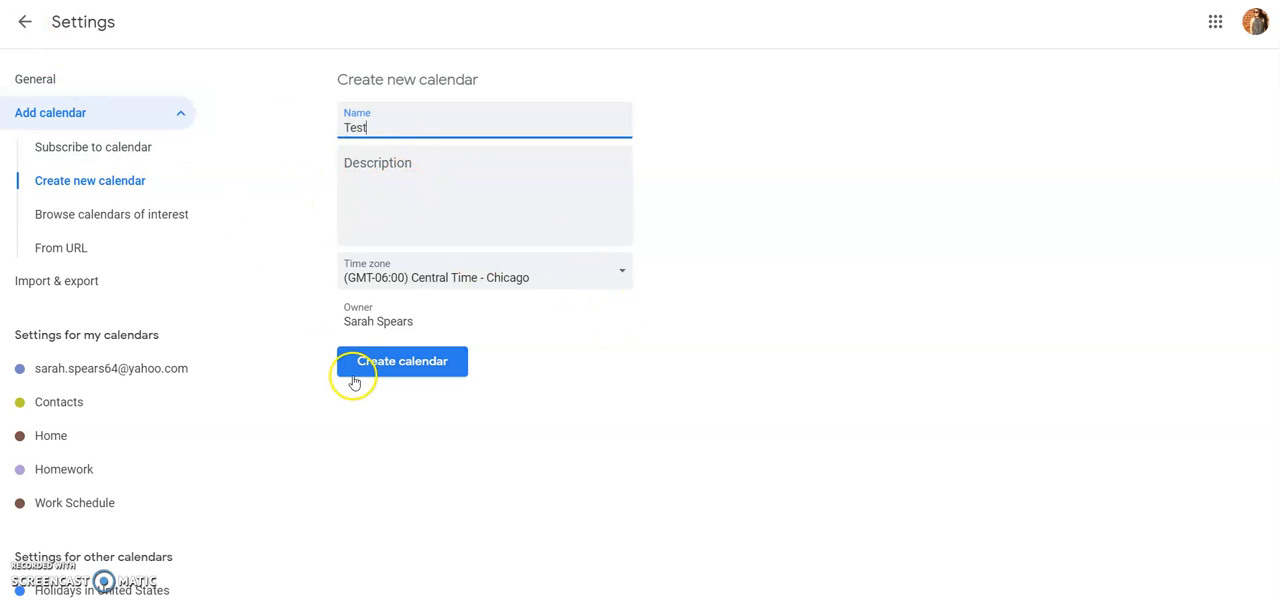
{"action": "left_click", "coordinate": [24, 24]}
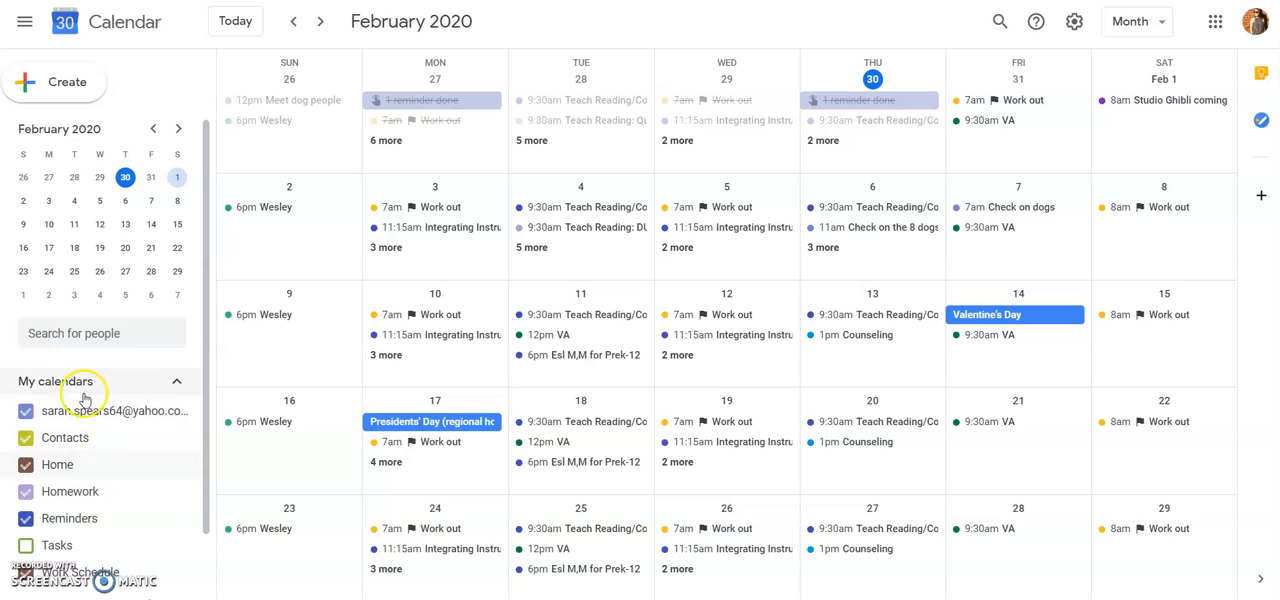
- Draft a new event titled Test with the description "Bring Documents", after comparing the event and reminder types
{"action": "left_click", "coordinate": [75, 90]}
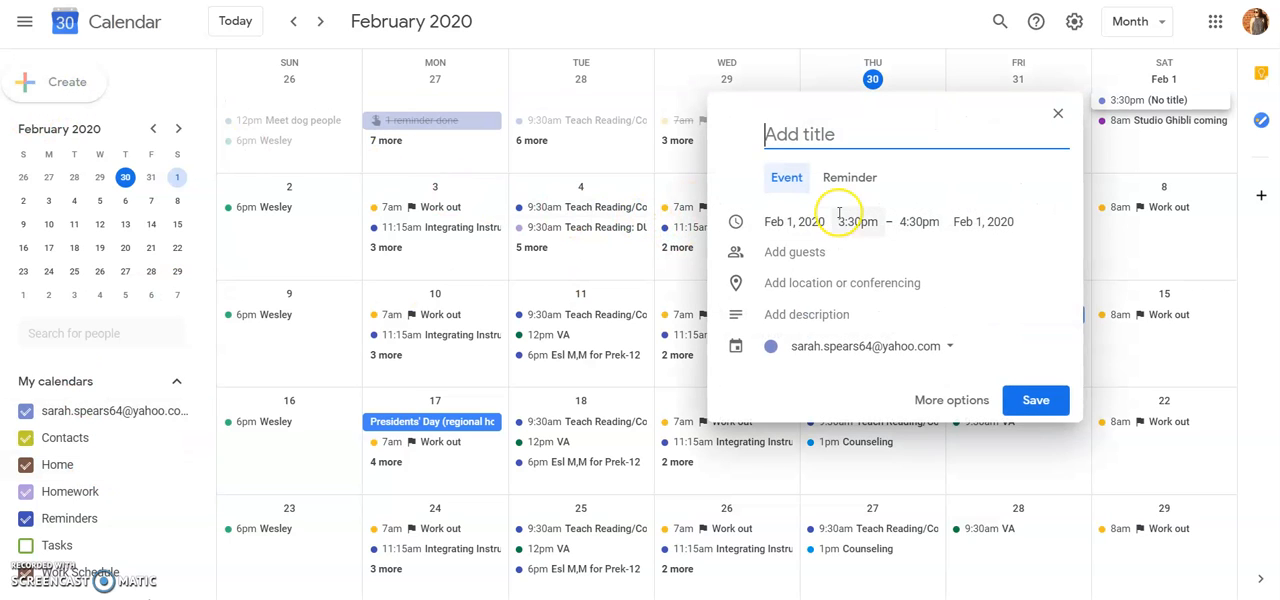
{"action": "left_click", "coordinate": [790, 185]}
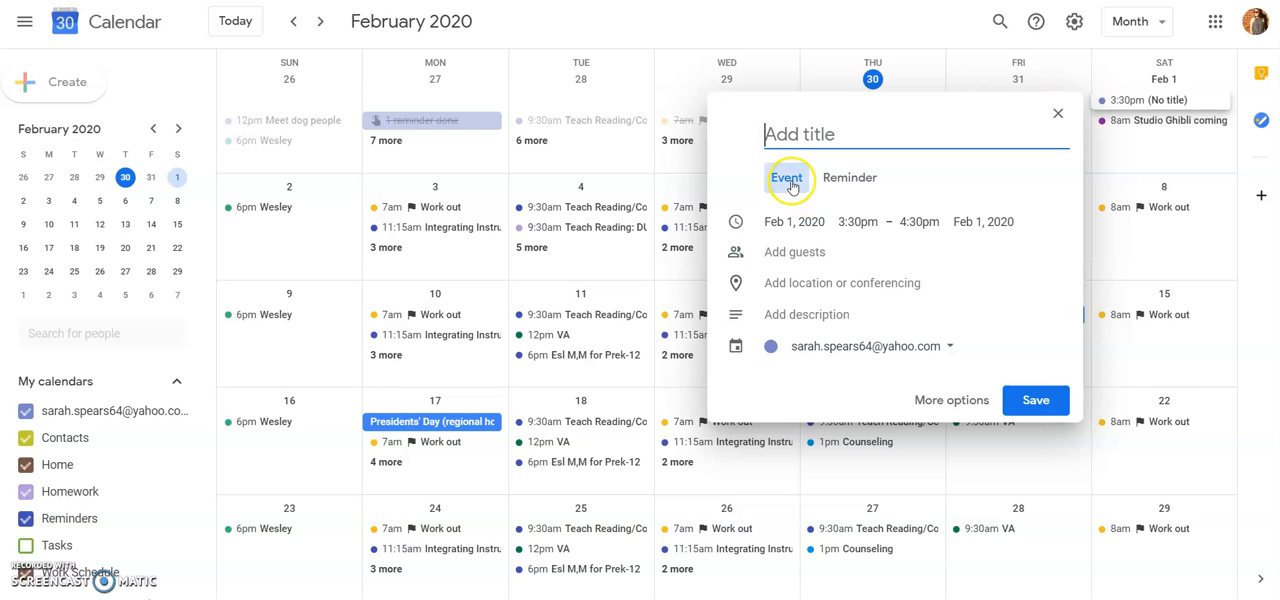
{"action": "left_click", "coordinate": [848, 177]}
{"action": "left_click", "coordinate": [790, 178]}
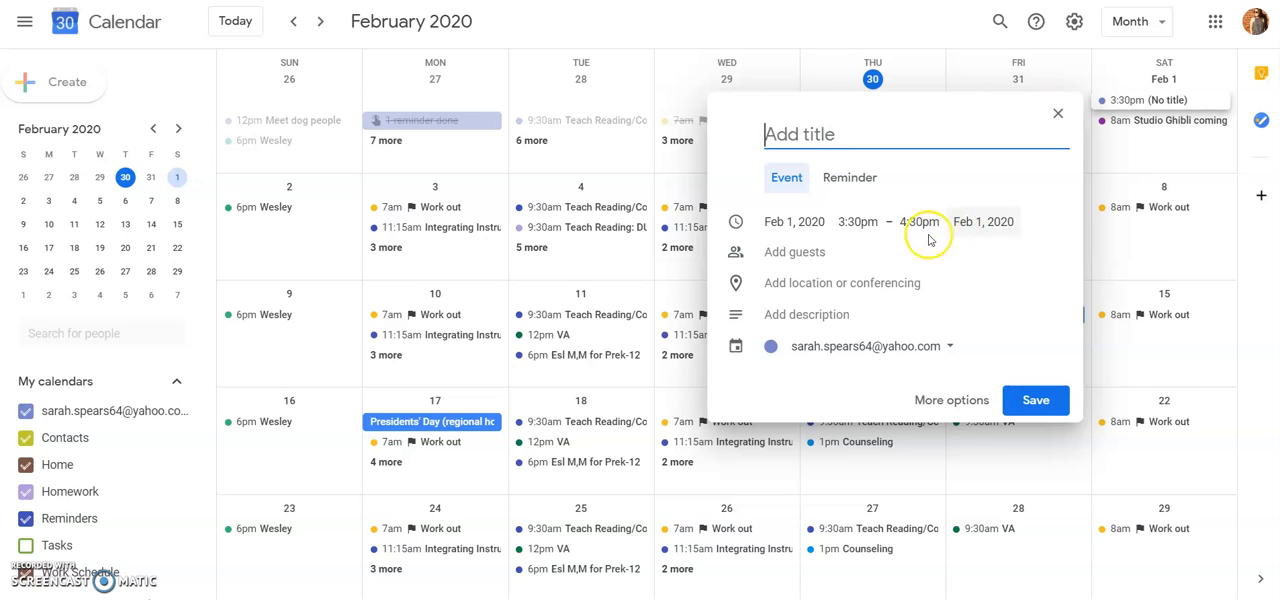
{"action": "left_click", "coordinate": [846, 320]}
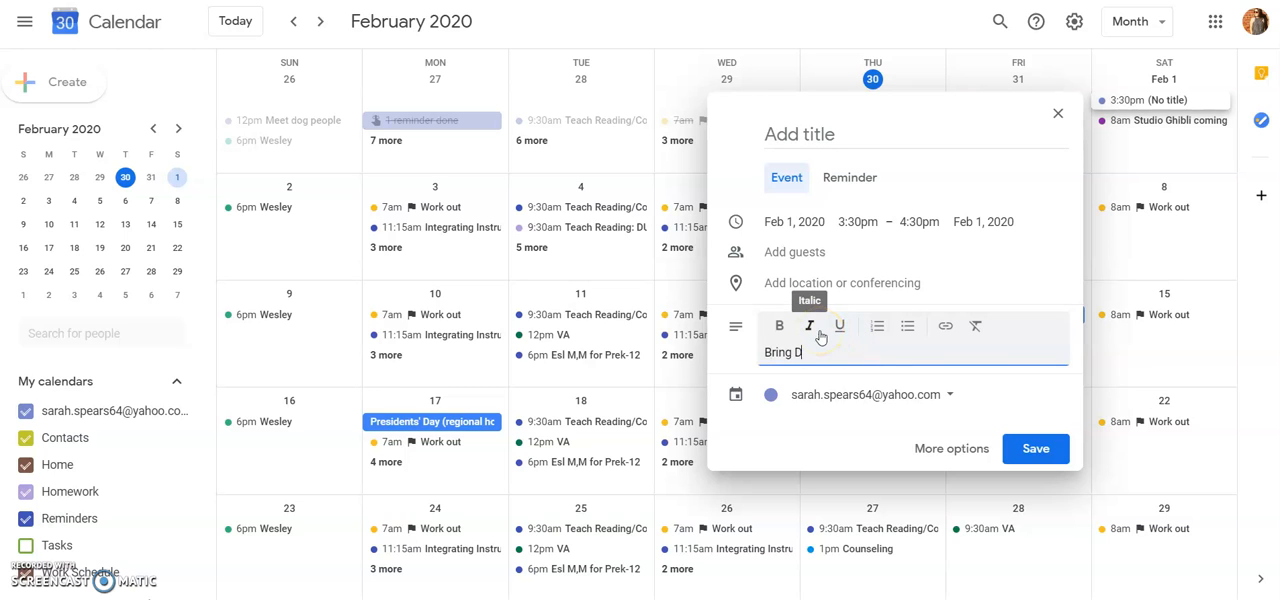
{"action": "left_click", "coordinate": [918, 132]}
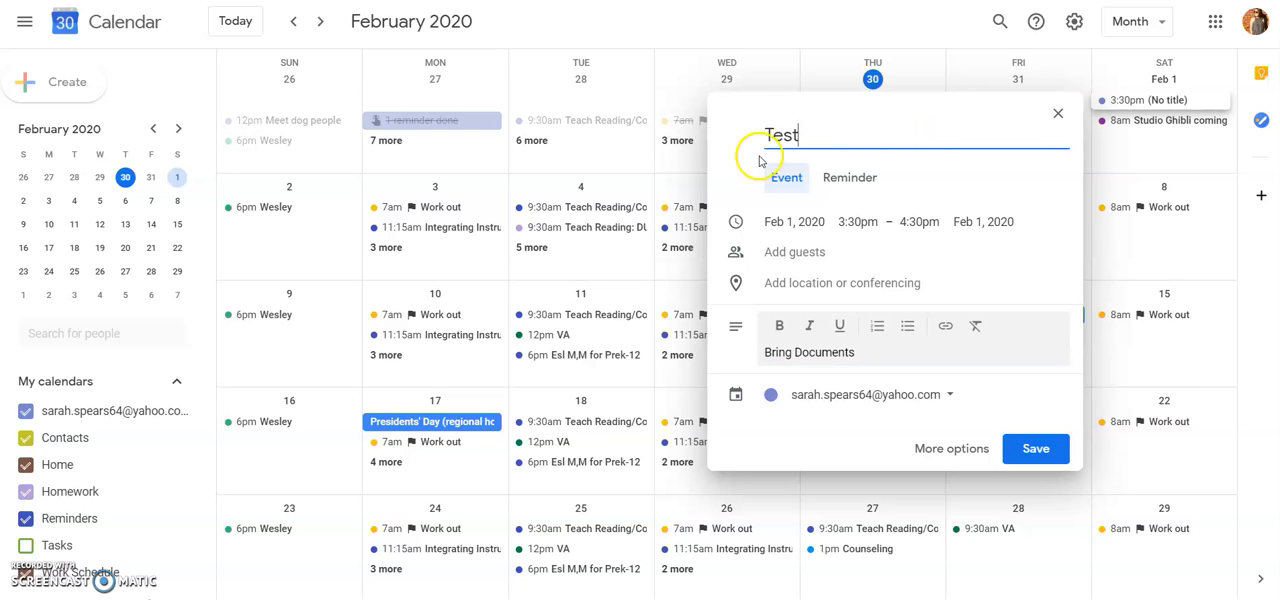
- Set the Test event's date to Feb 3, 2020 and assign it to the Homework calendar
{"action": "left_click", "coordinate": [779, 221]}
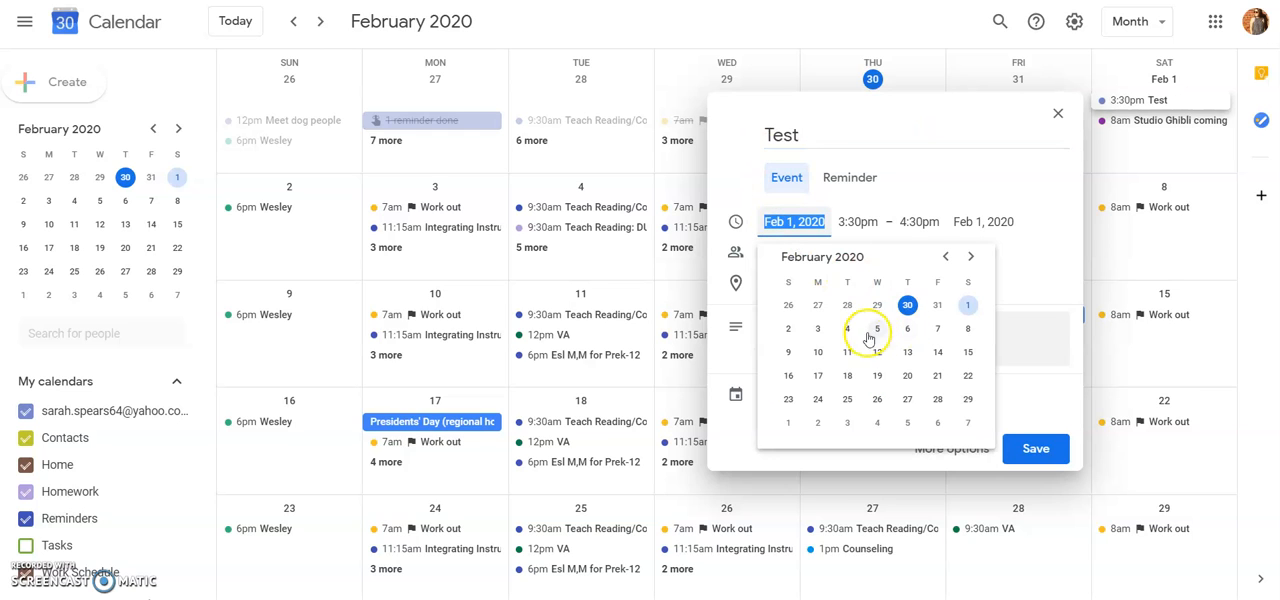
{"action": "left_click", "coordinate": [818, 332]}
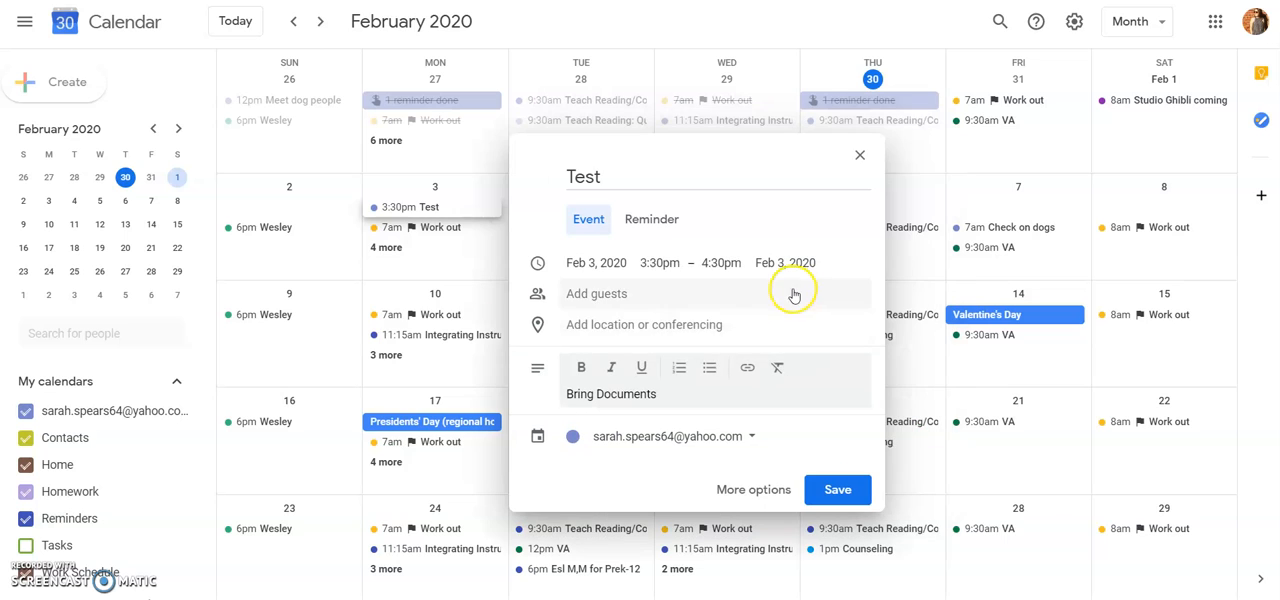
{"action": "left_click", "coordinate": [755, 445]}
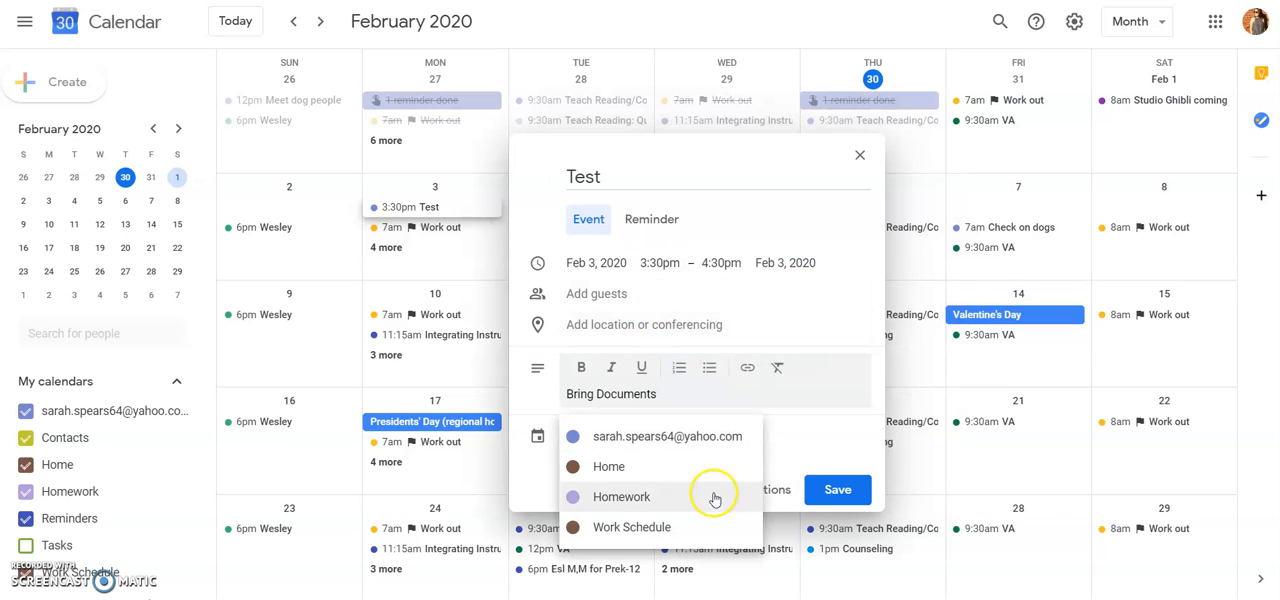
{"action": "left_click", "coordinate": [645, 498]}
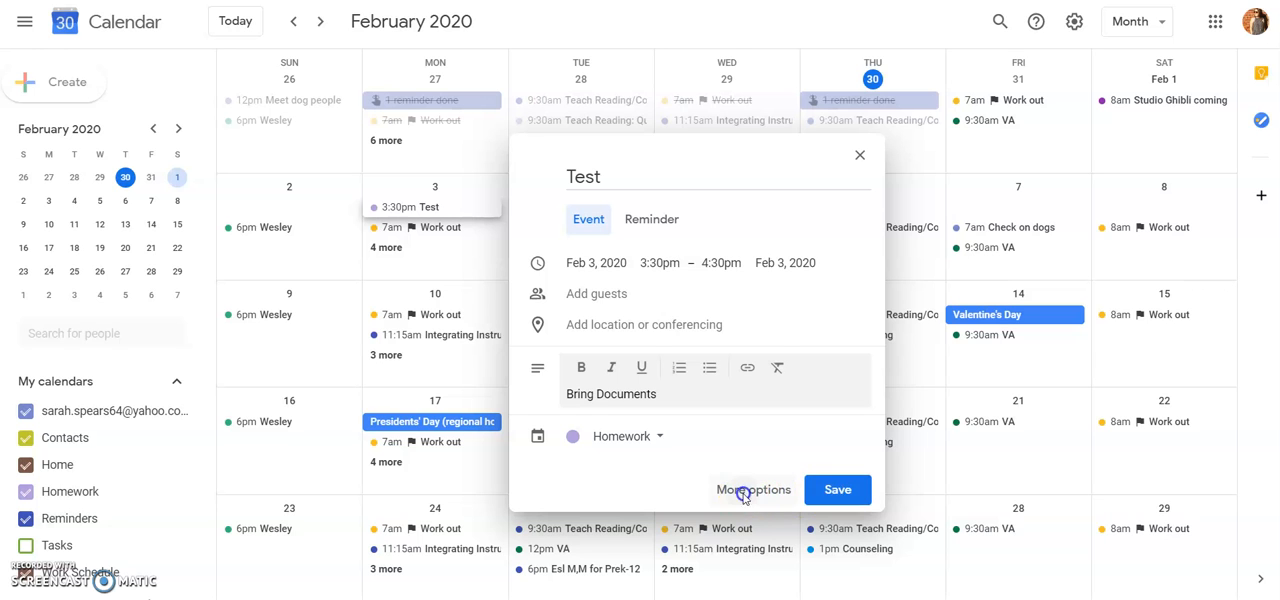
- Open the Test event's full details, look over its colour choices, and make it repeat weekly on Monday
{"action": "left_click", "coordinate": [744, 490]}
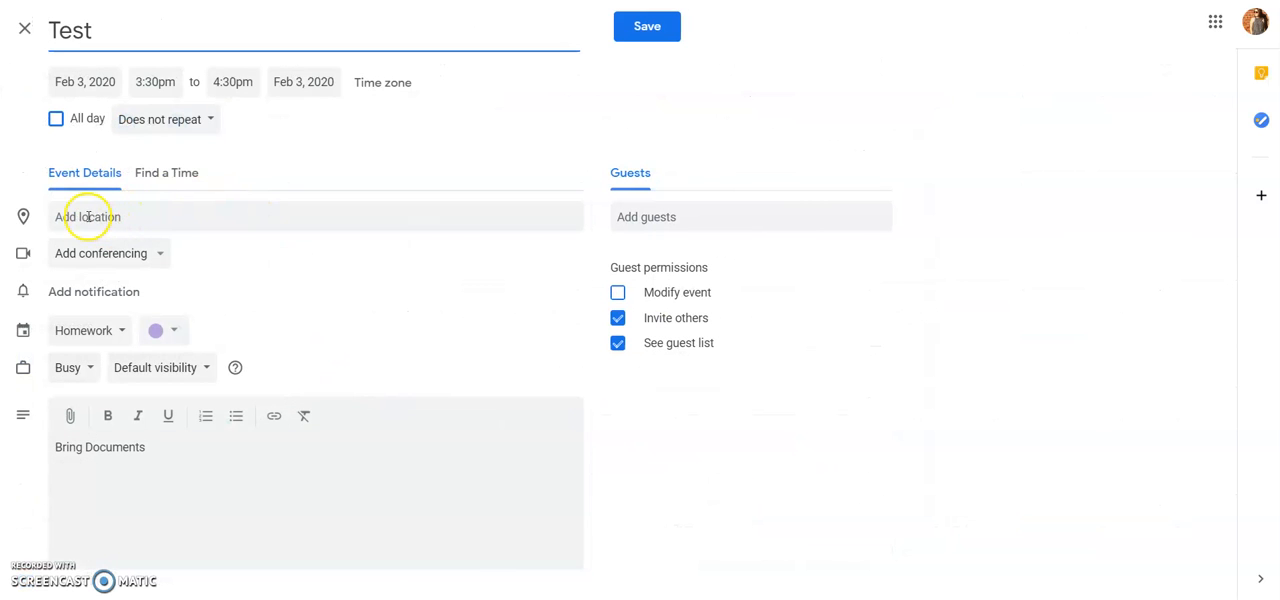
{"action": "left_click", "coordinate": [175, 331]}
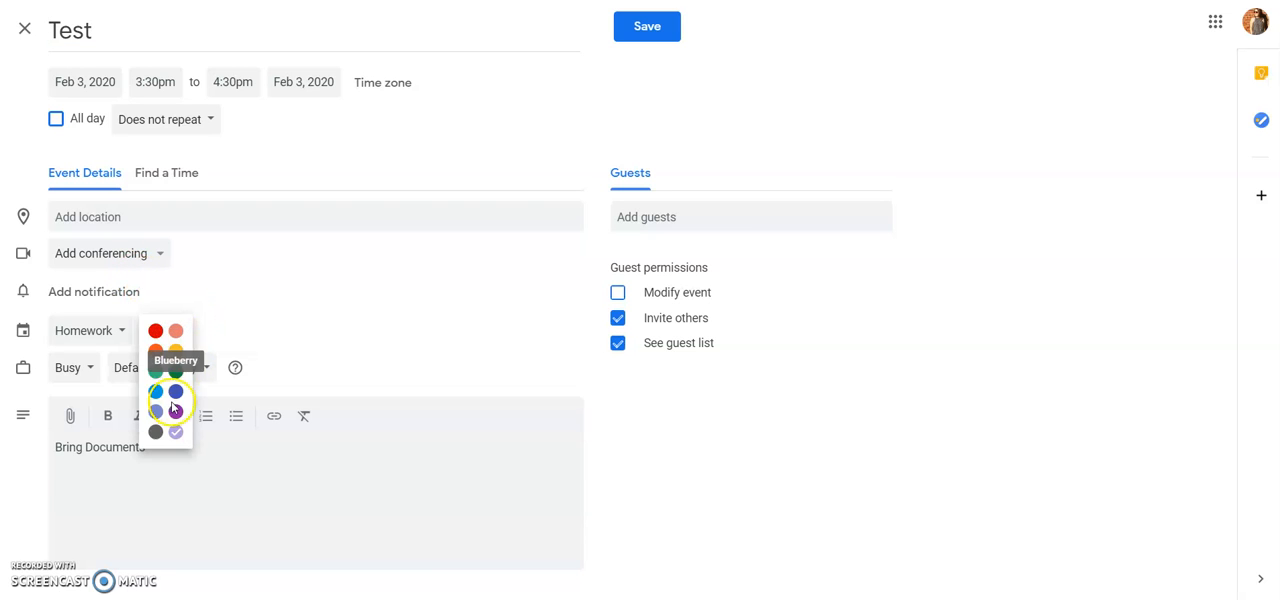
{"action": "left_click", "coordinate": [268, 287]}
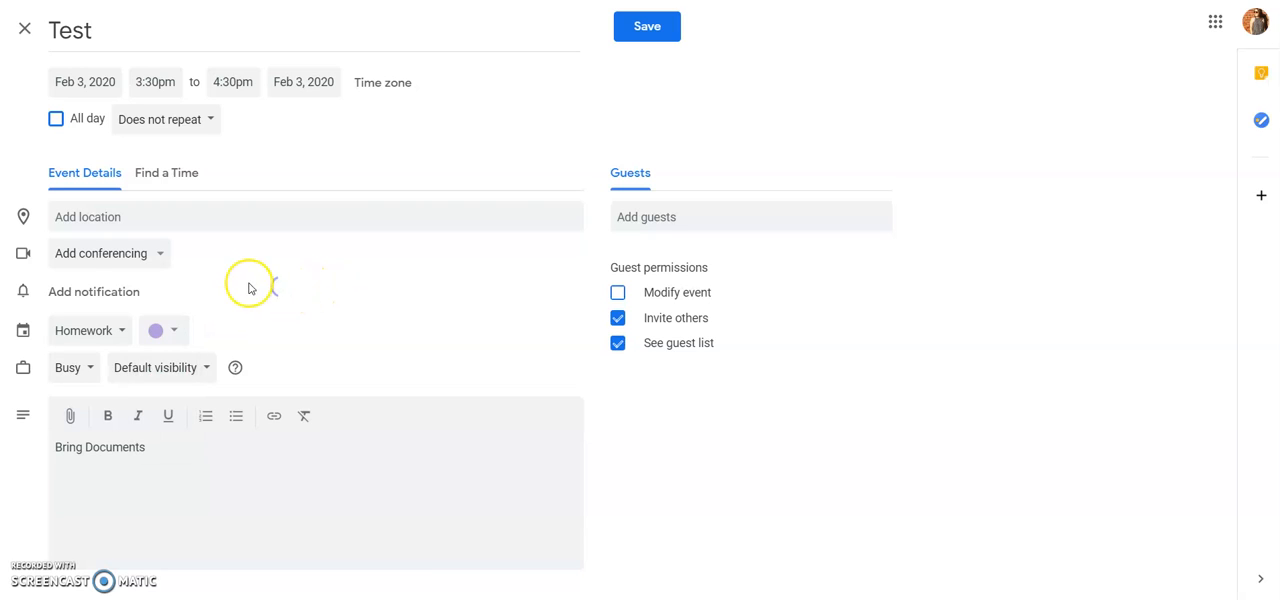
{"action": "left_click", "coordinate": [211, 125]}
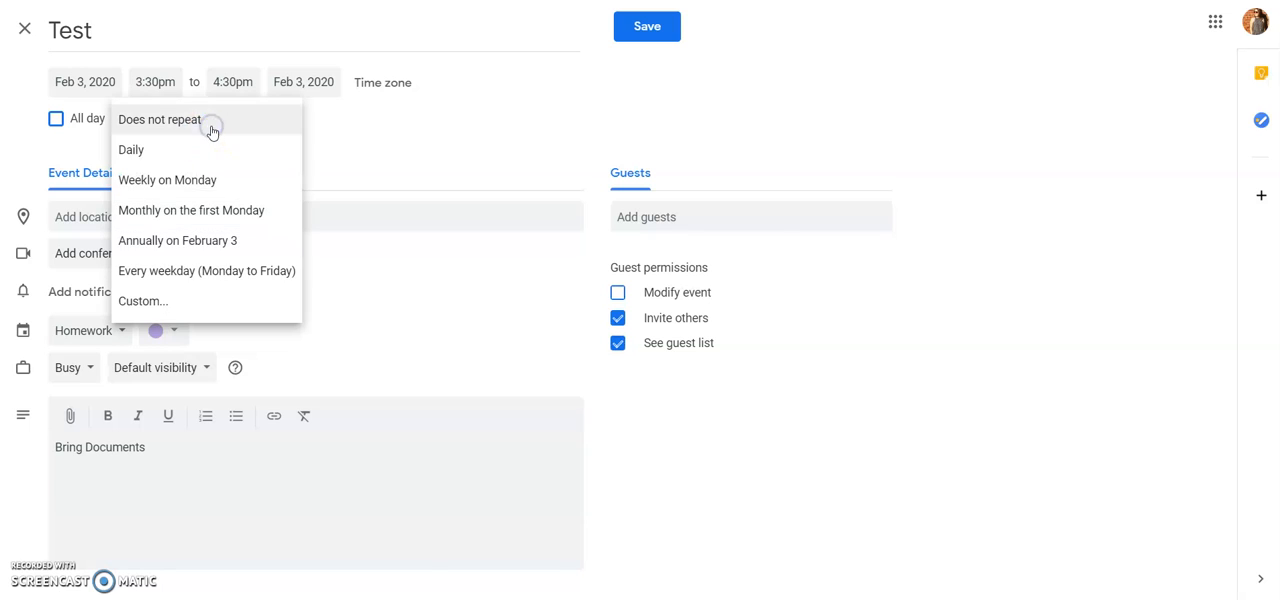
{"action": "left_click", "coordinate": [242, 188]}
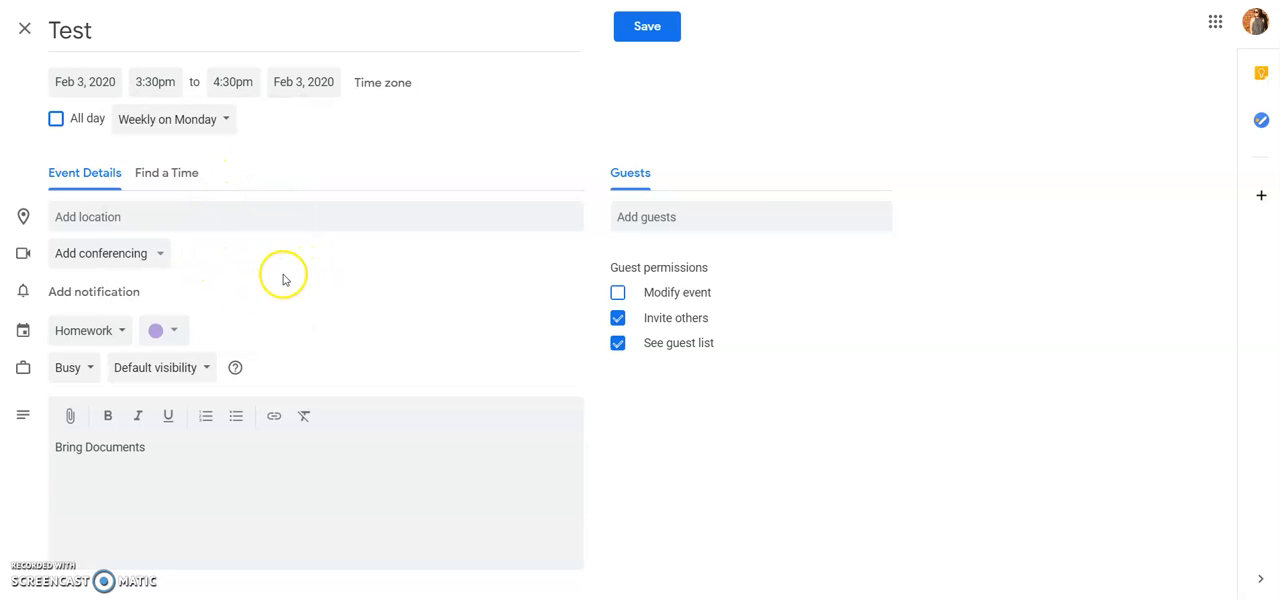
- Look at the Test event's Busy and Free availability choices and discard the unsaved event
{"action": "left_click", "coordinate": [91, 369]}
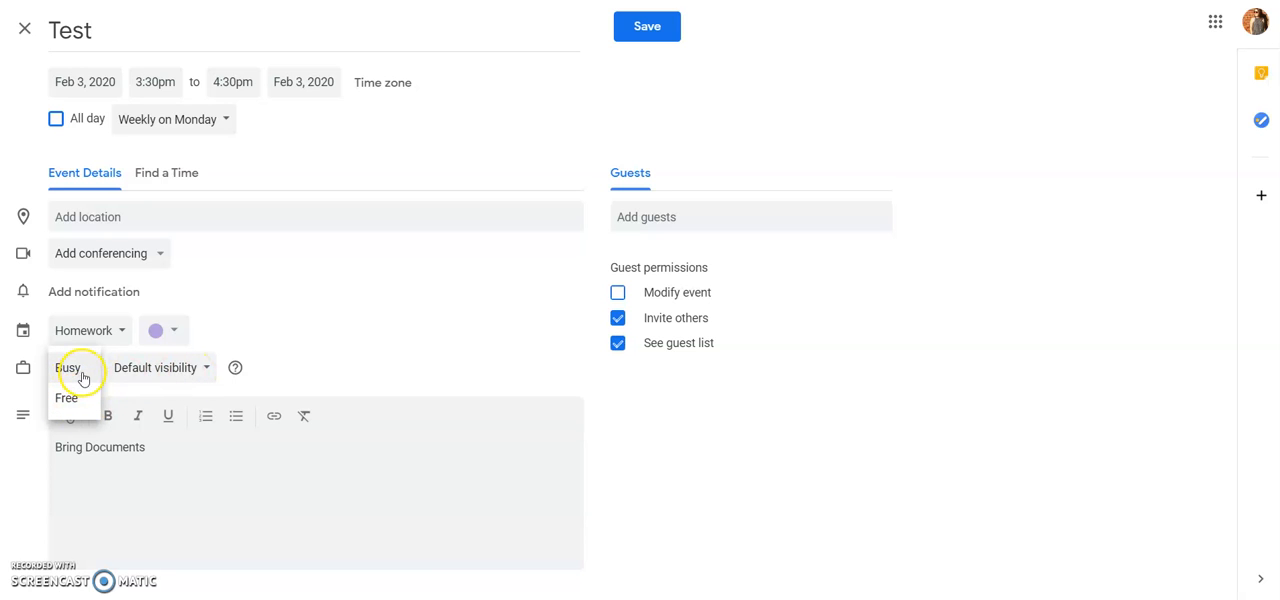
{"action": "left_click", "coordinate": [289, 290]}
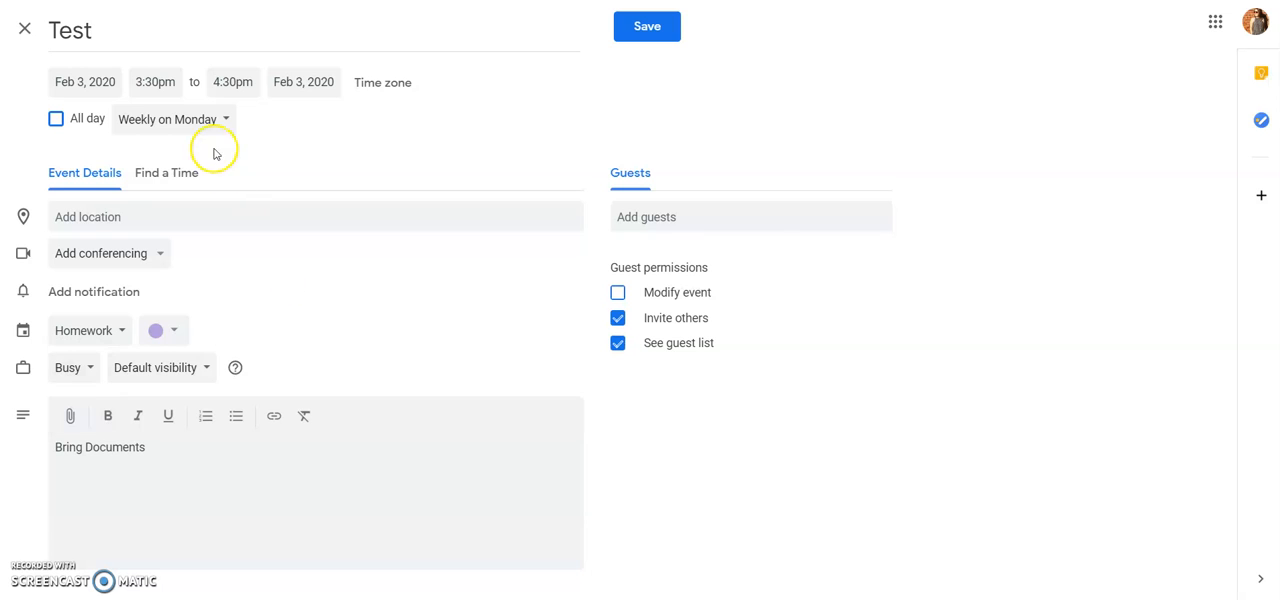
{"action": "left_click", "coordinate": [25, 31]}
{"action": "left_click", "coordinate": [702, 327]}
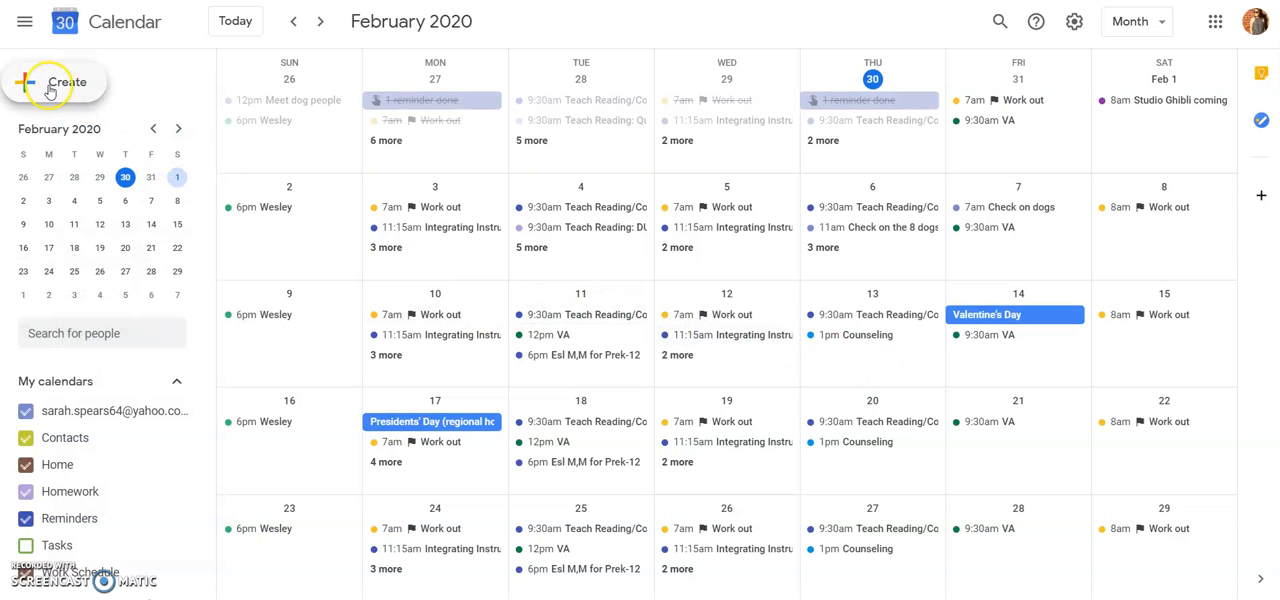
- Start a new reminder to look at its options and close it without saving
{"action": "left_click", "coordinate": [50, 88]}
{"action": "left_click", "coordinate": [863, 180]}
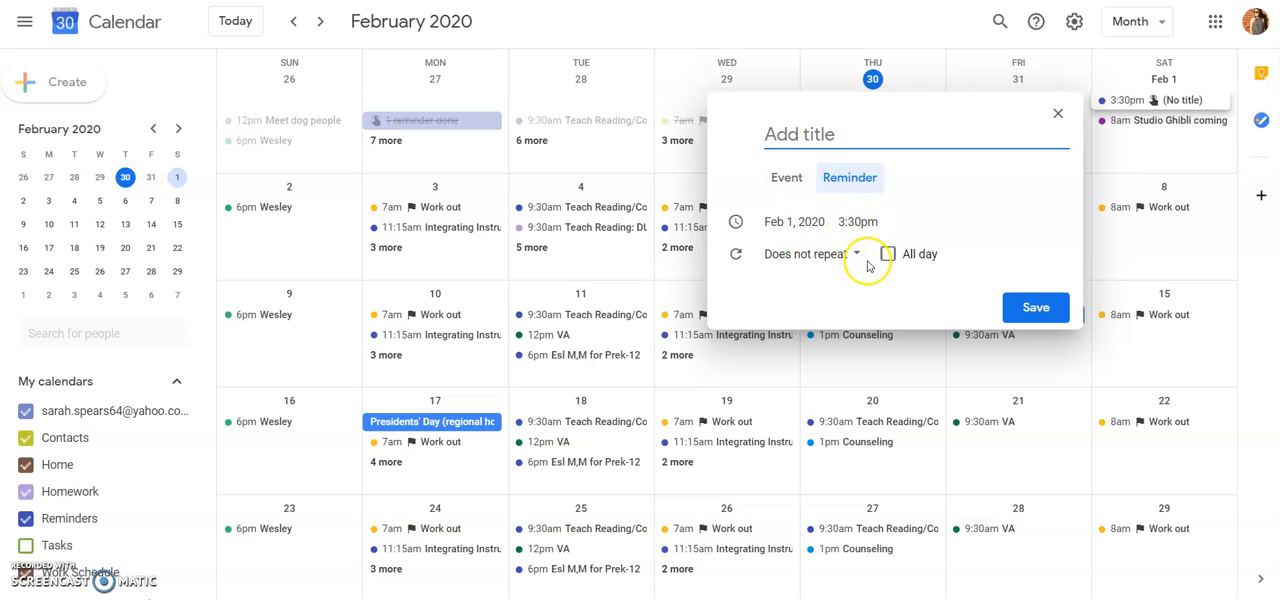
{"action": "left_click", "coordinate": [1060, 115]}
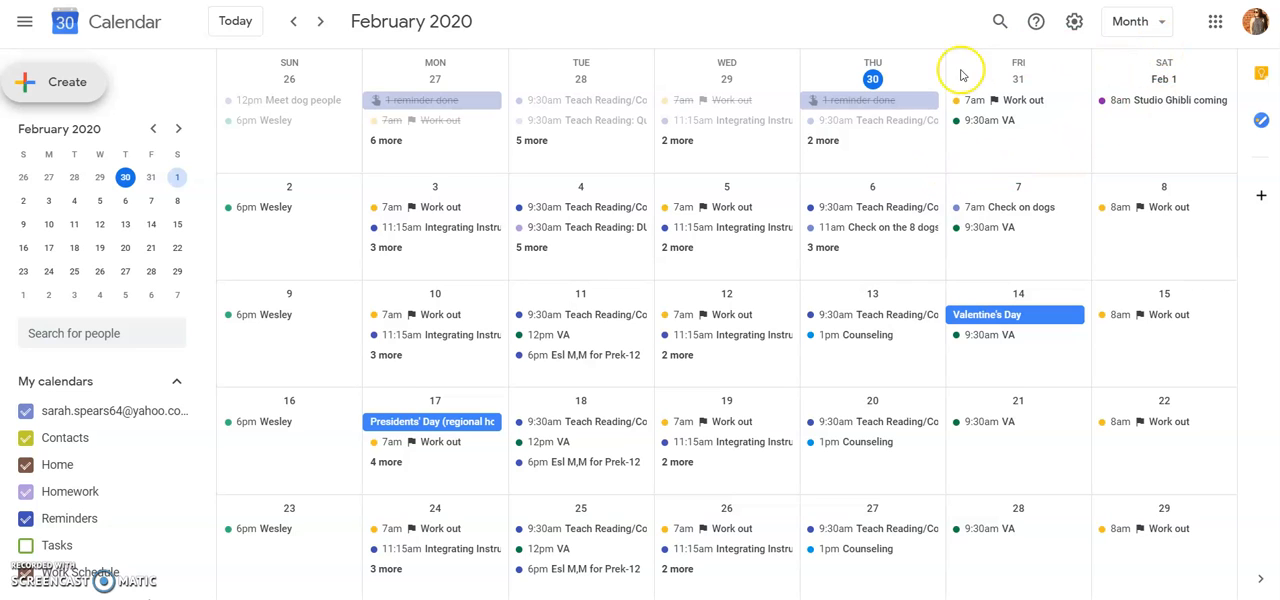
- Page the calendar to the next month and back to February 2020, and review the available calendar views
{"action": "left_click", "coordinate": [328, 22]}
{"action": "left_click", "coordinate": [296, 24]}
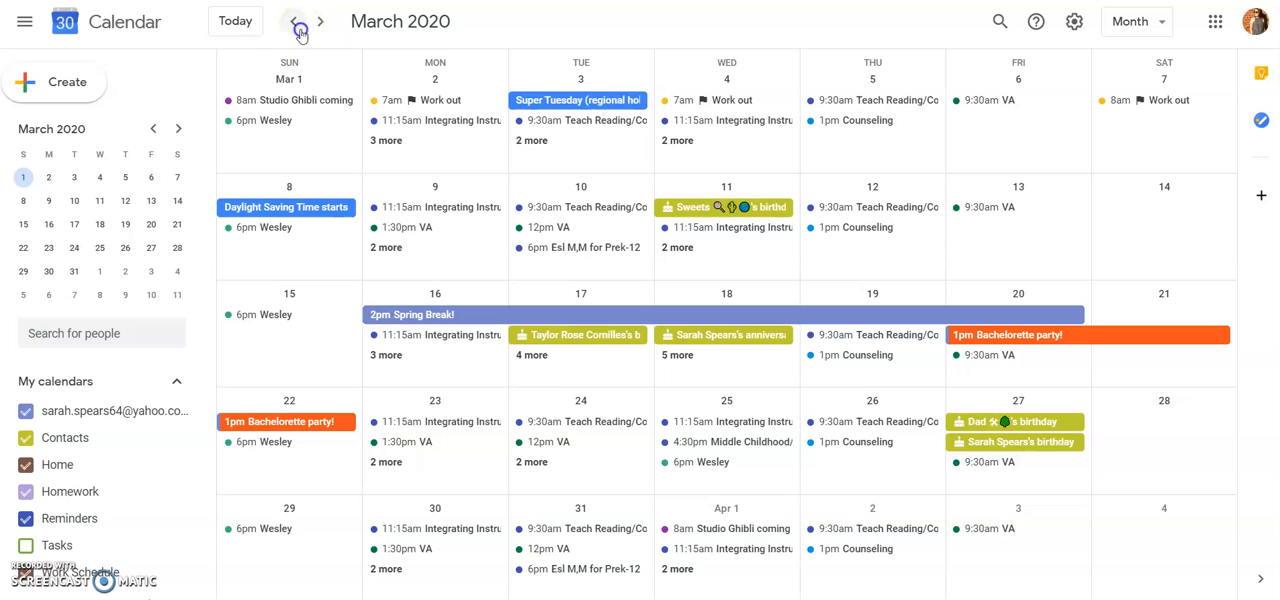
{"action": "left_click", "coordinate": [1163, 24]}
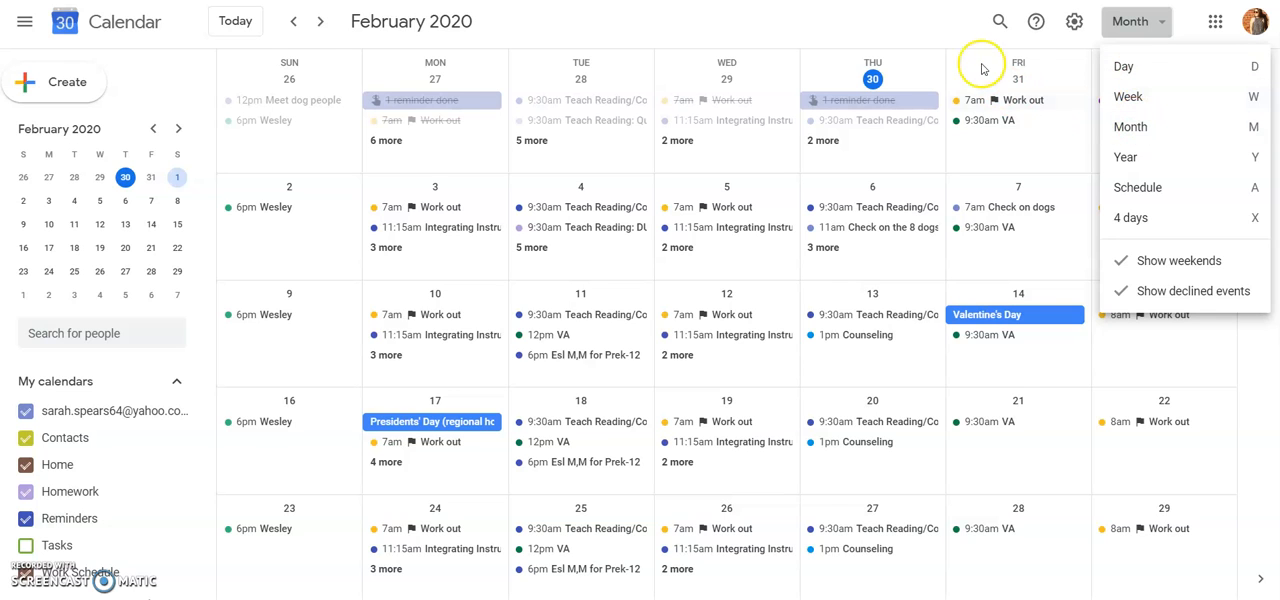
{"action": "left_click", "coordinate": [913, 38]}
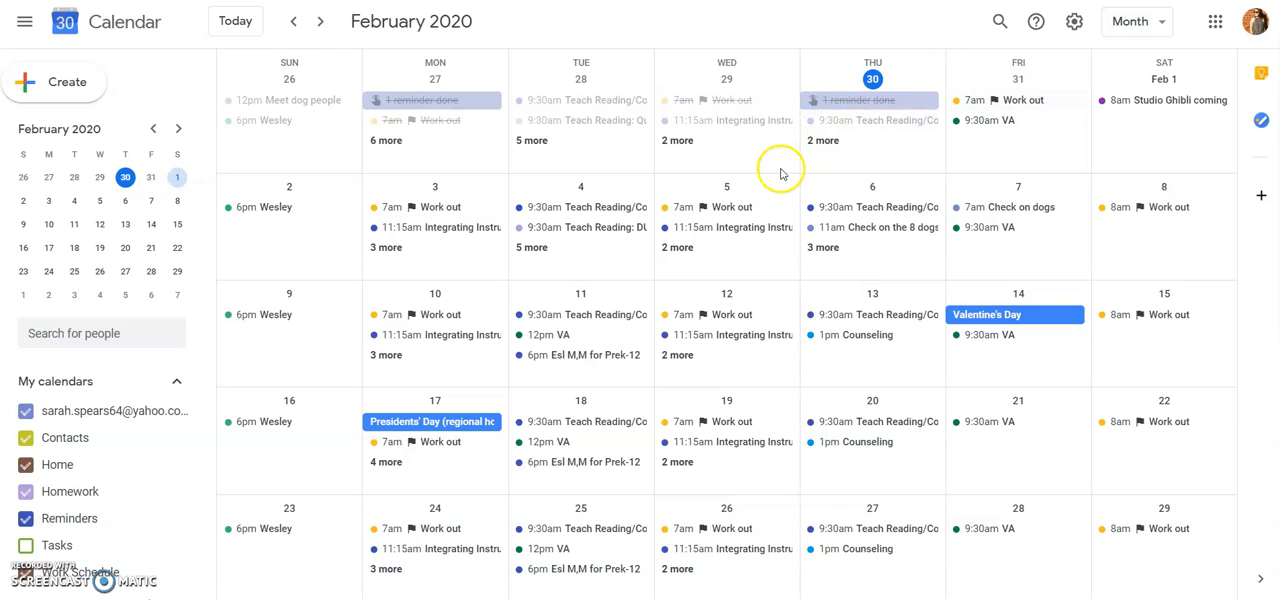
- Open February 4 in day view and hide the Homework calendar, after toggling the main account calendar off and on
{"action": "left_click", "coordinate": [582, 188]}
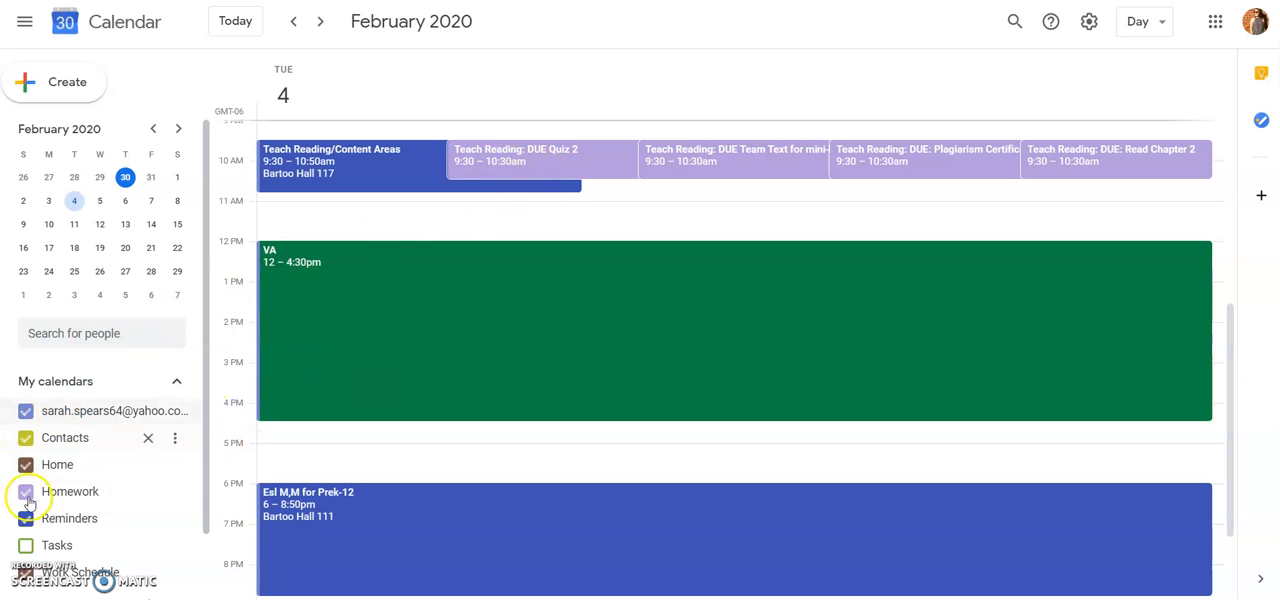
{"action": "left_click", "coordinate": [25, 410]}
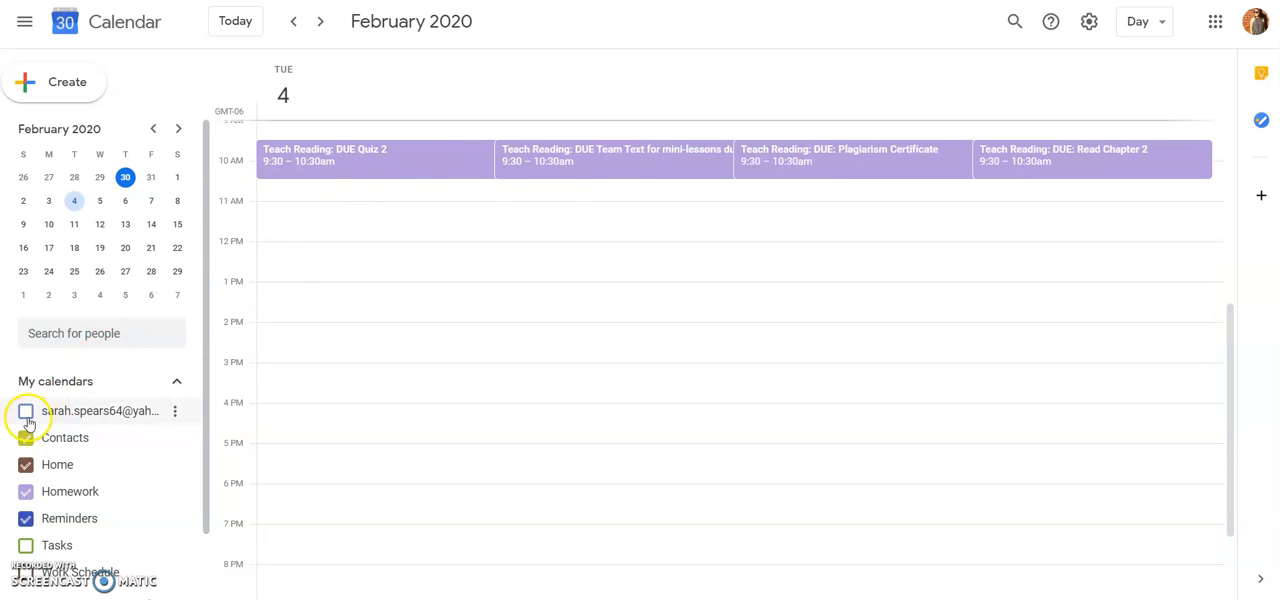
{"action": "left_click", "coordinate": [26, 411]}
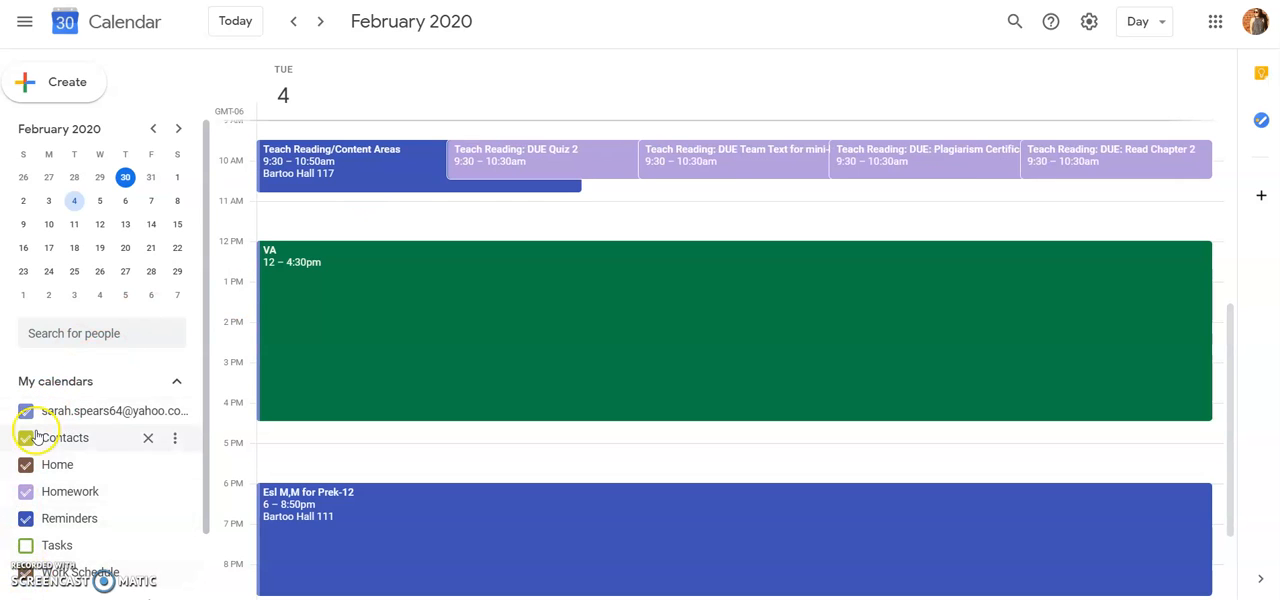
{"action": "left_click", "coordinate": [25, 494]}
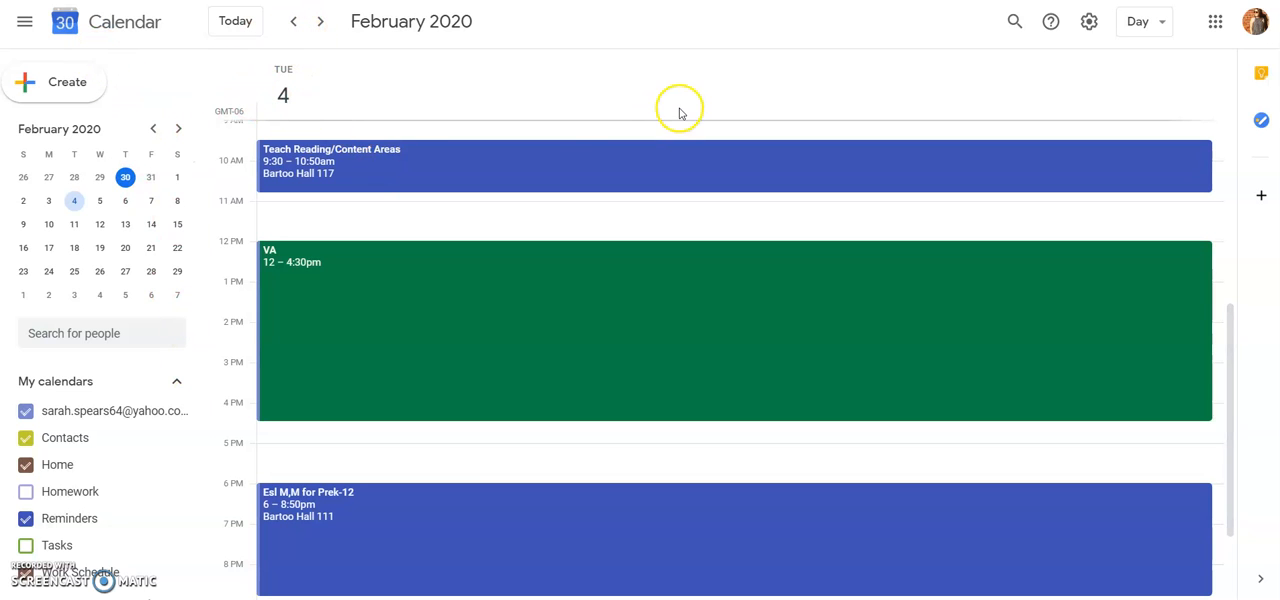
- Switch the calendar from the day view back to the month view
{"action": "left_click", "coordinate": [1160, 27]}
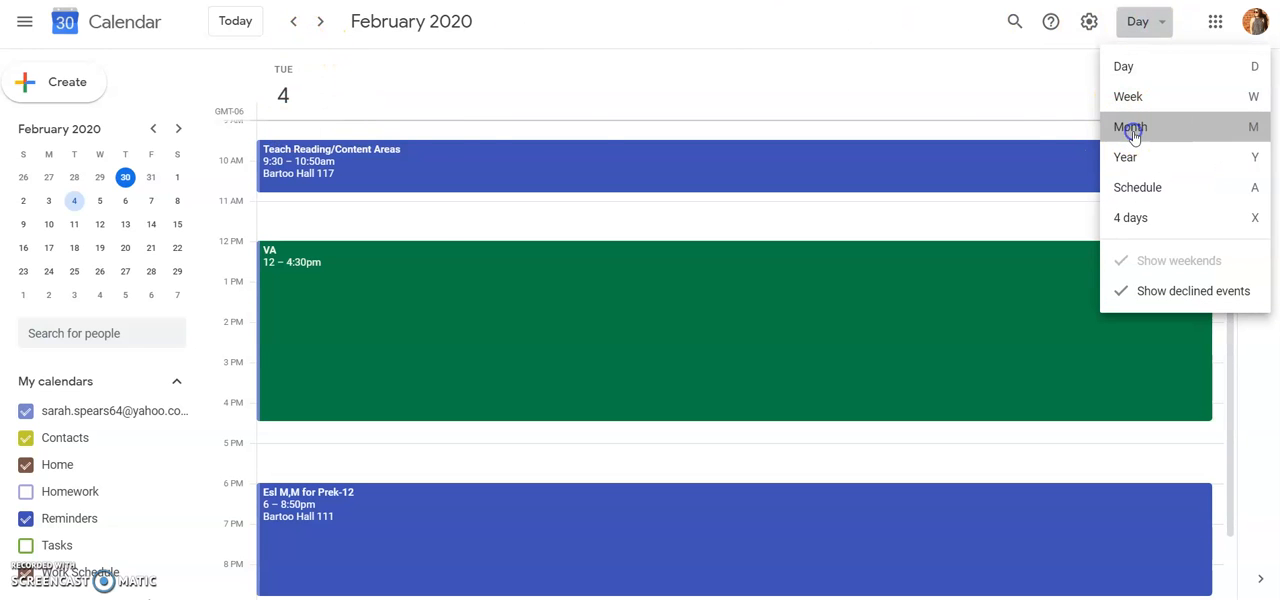